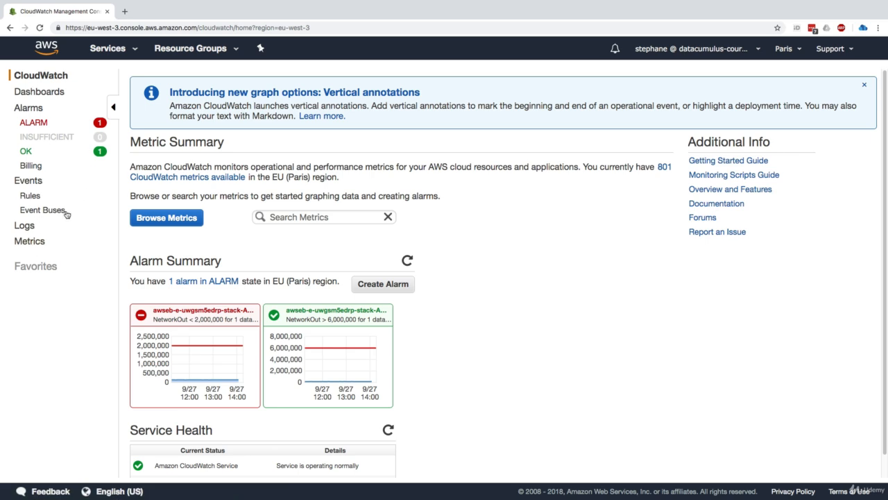
Open the CloudWatch metrics browser and enlarge the metric list so all service namespaces fit
click(38, 242)
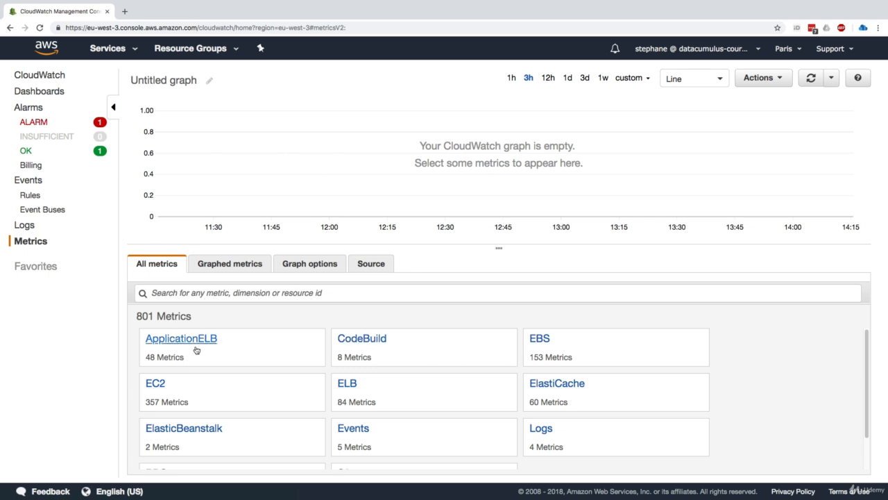
drag(137, 314, 188, 315)
click(186, 313)
drag(545, 248, 553, 150)
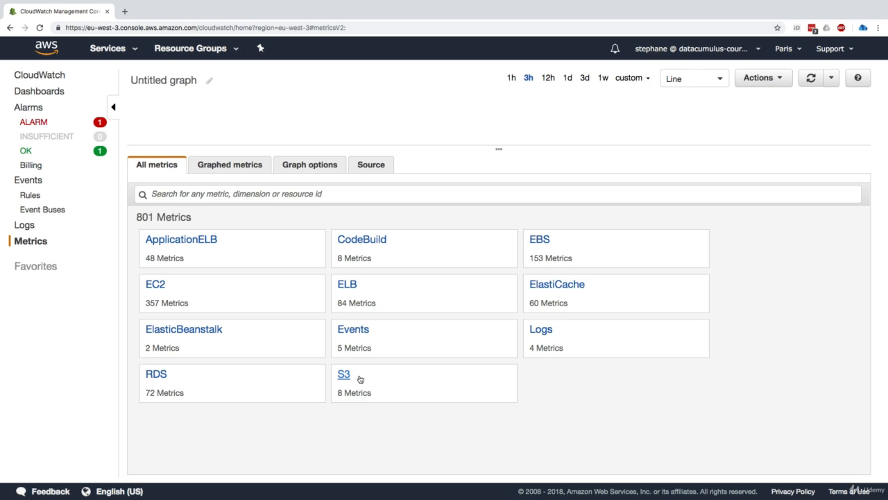
Graph the EC2 CPUUtilization metric of the awseb-e-rabmi3pypc-stack Auto Scaling group and enlarge the graph area
click(264, 294)
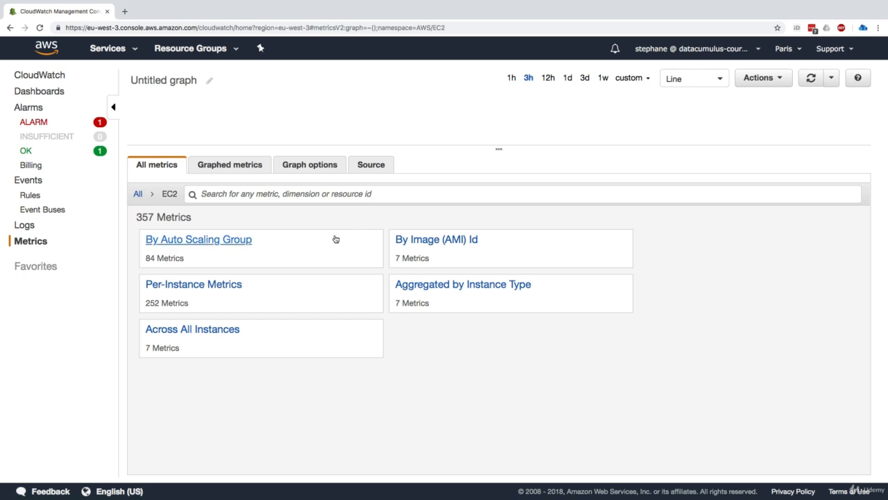
click(318, 247)
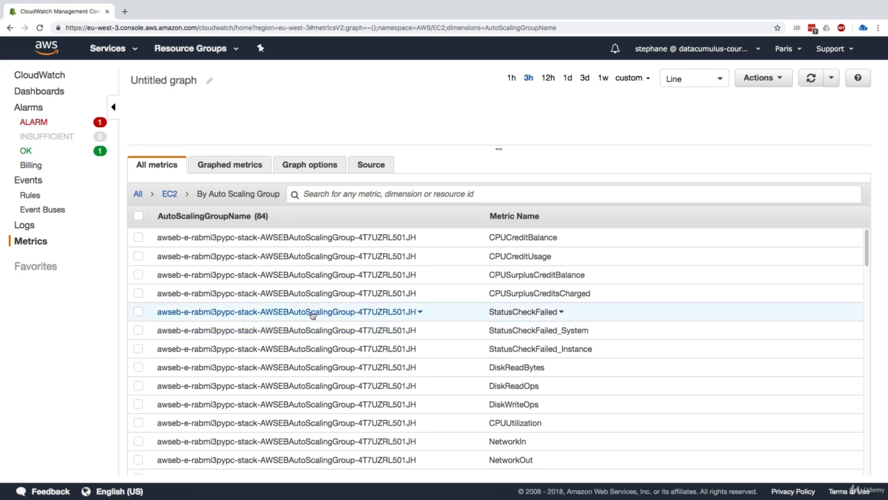
scroll(333, 350, down, 1)
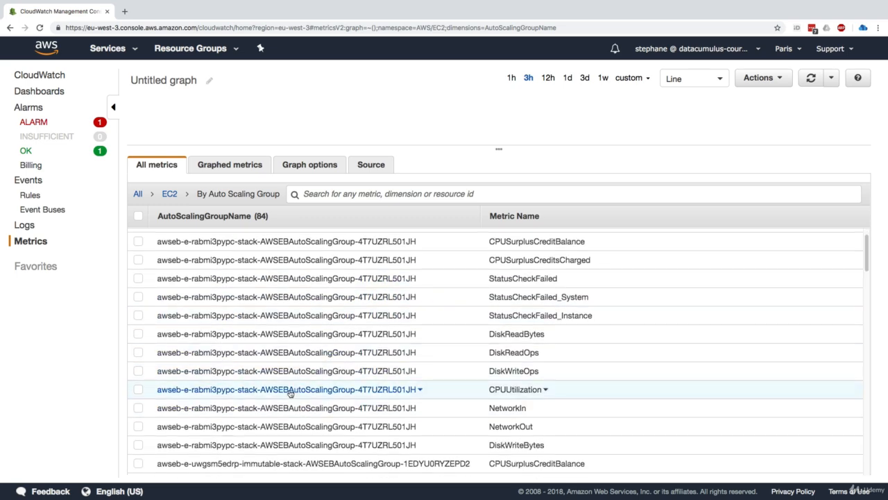
click(138, 390)
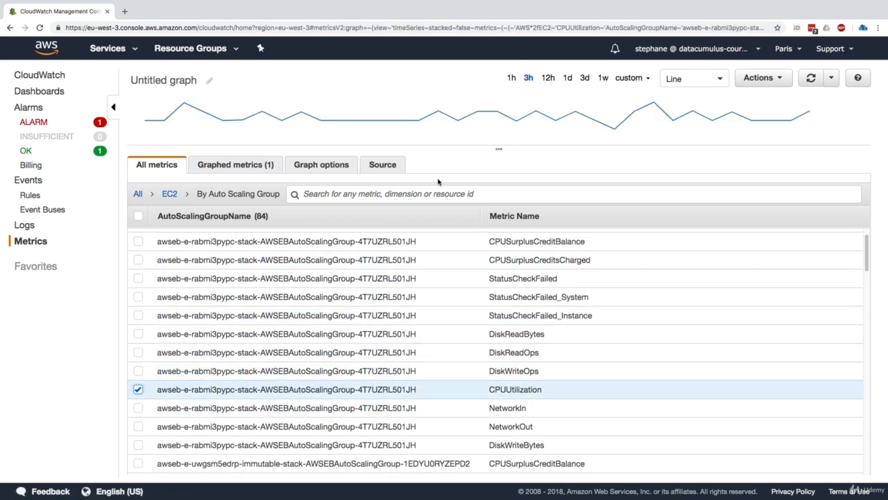
drag(481, 150, 471, 347)
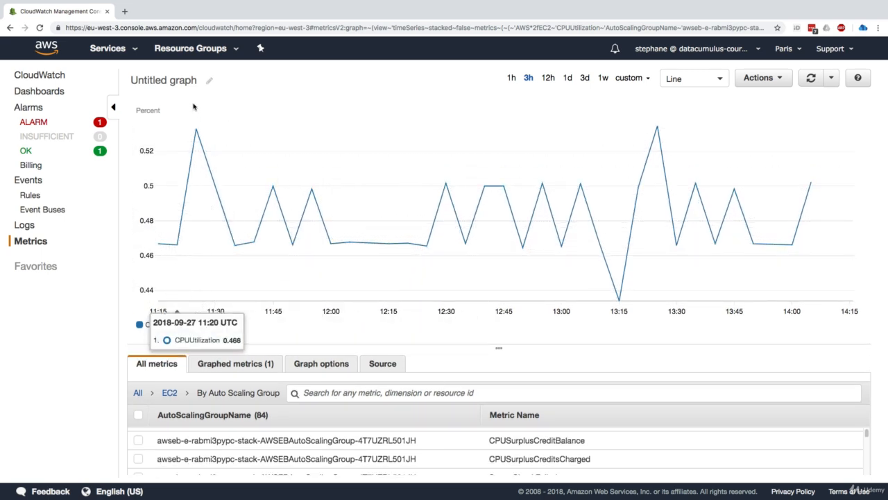
View the CPUUtilization graph over 1h, 3h, 12h, 3d and 1w, and finish with the 1d time range
click(181, 80)
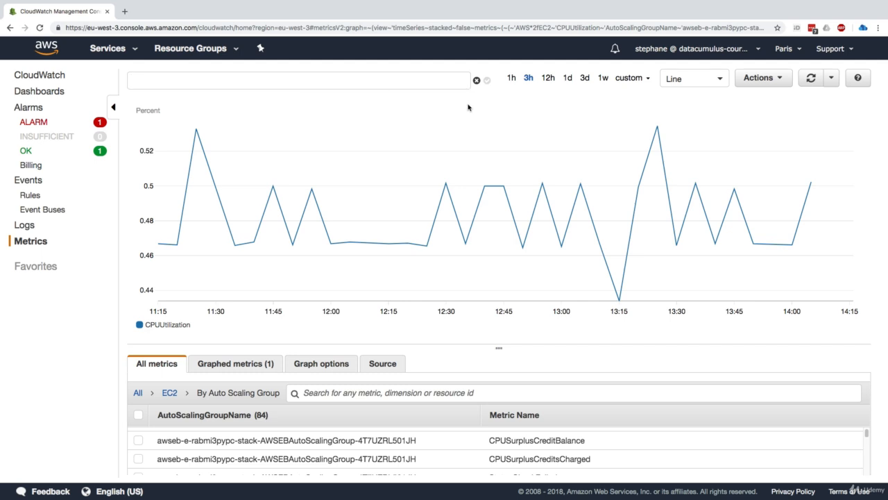
click(512, 79)
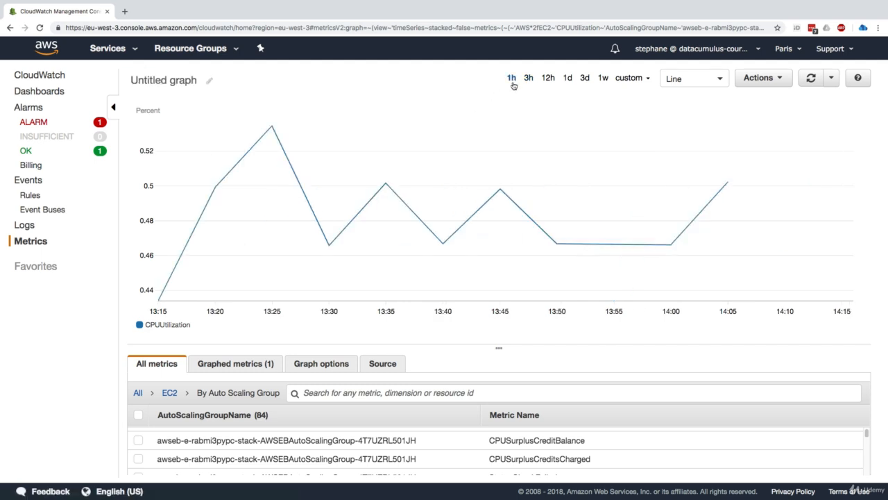
click(527, 80)
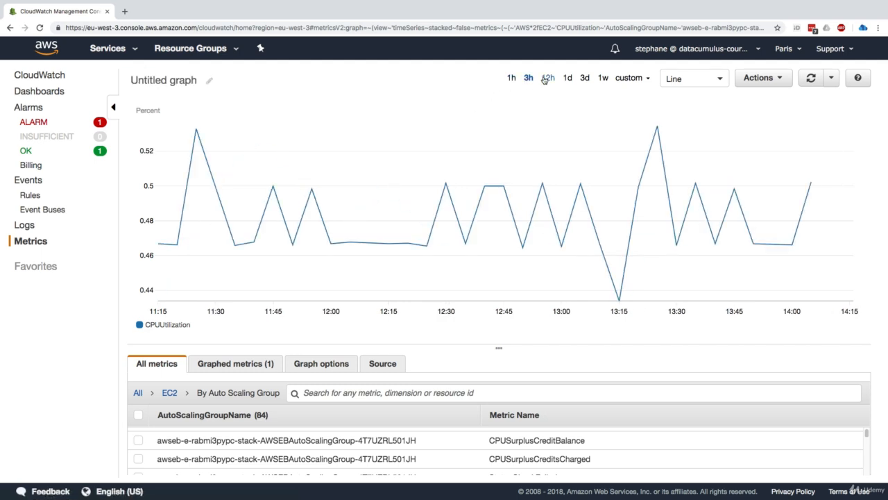
click(548, 79)
click(586, 80)
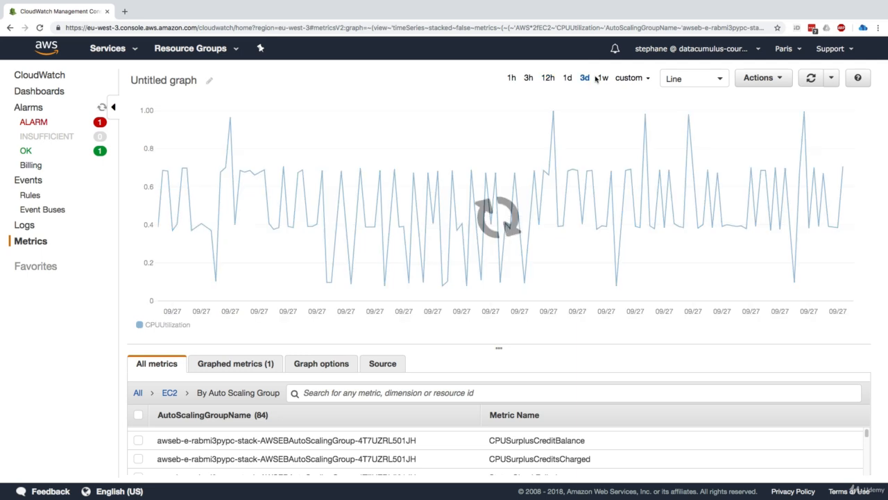
click(602, 80)
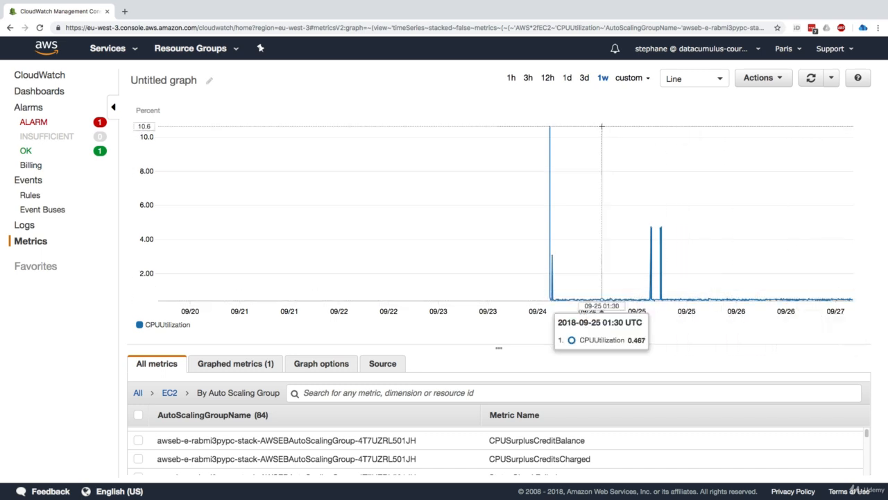
click(567, 79)
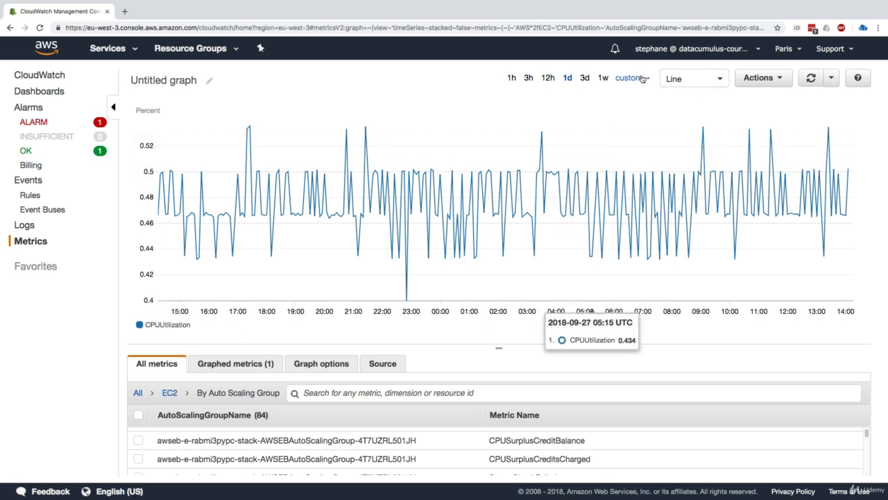
Preview the graph as a stacked area and as a number, and return it to the line type
click(669, 80)
click(683, 111)
click(687, 81)
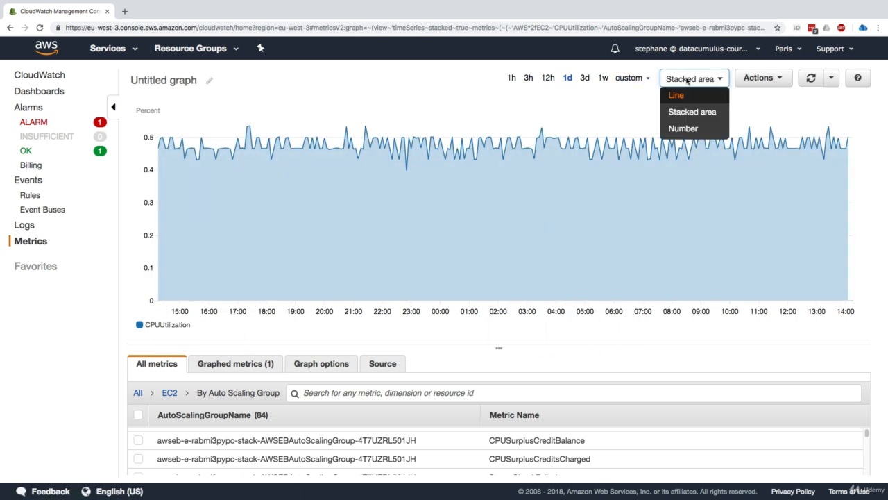
click(686, 130)
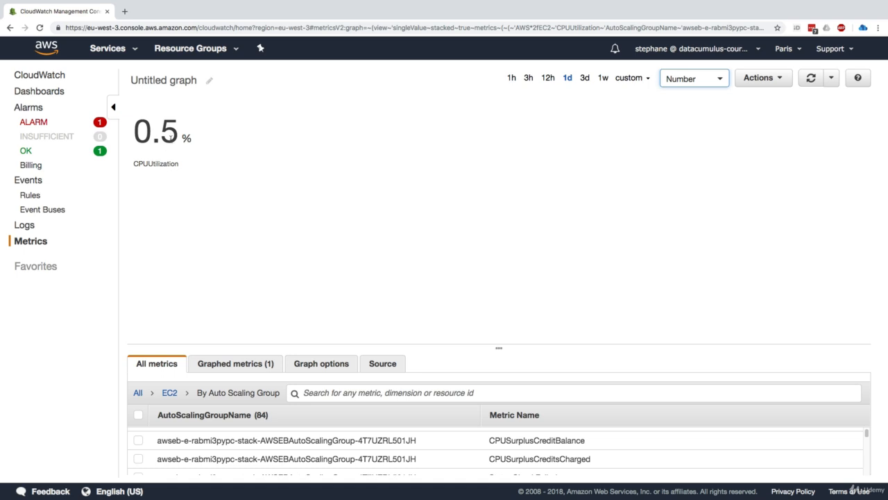
click(710, 83)
click(705, 97)
Add the CPUUtilization line graph to a new dashboard named MySampleDashboard and save the dashboard
click(757, 79)
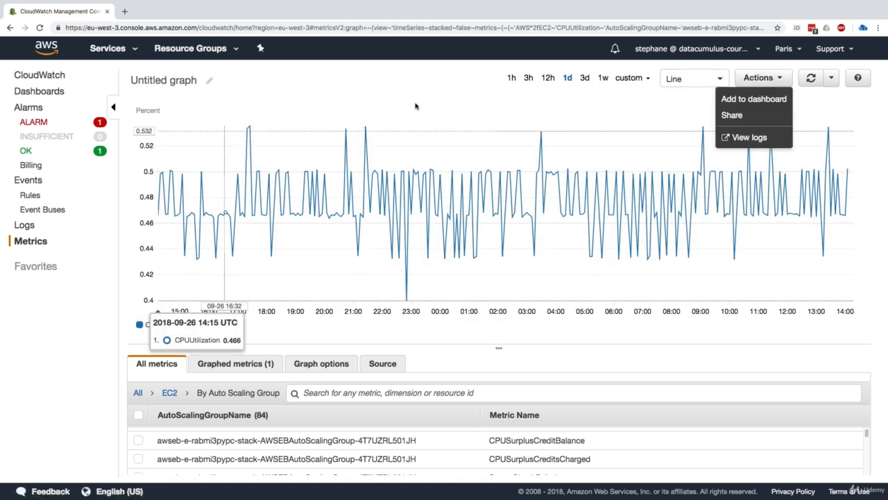
click(762, 101)
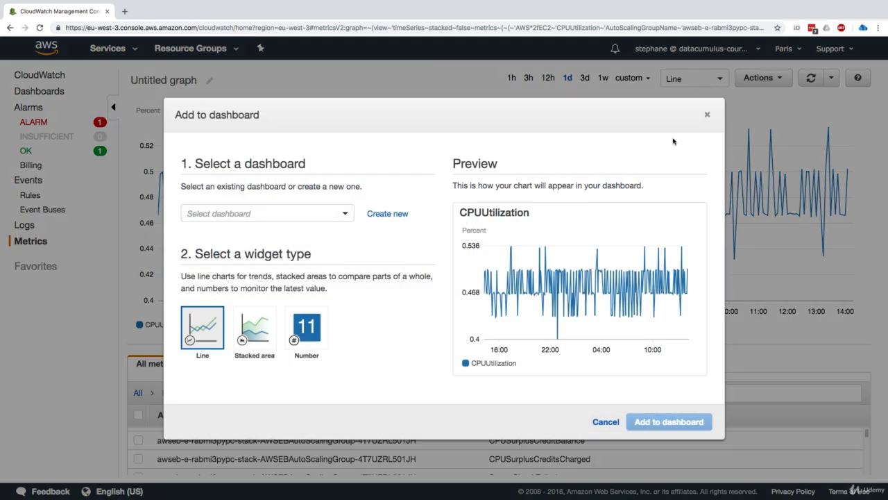
click(291, 212)
click(386, 214)
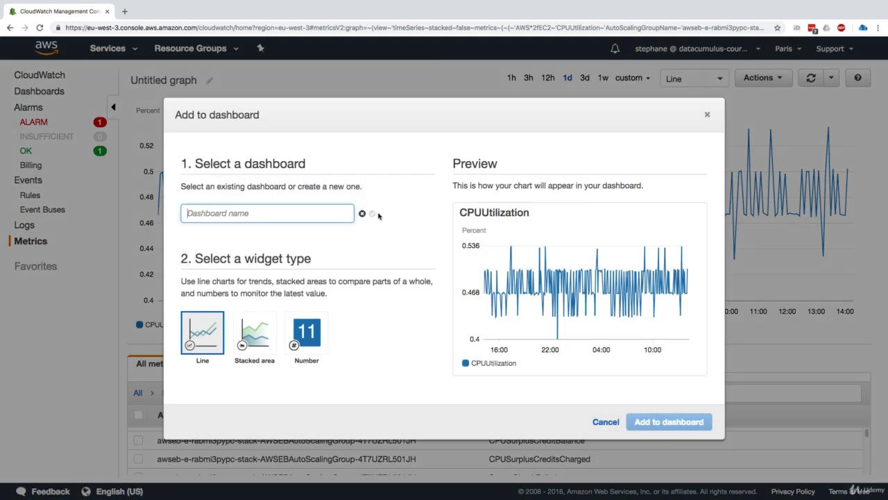
text(MySampleDashboard)
click(661, 396)
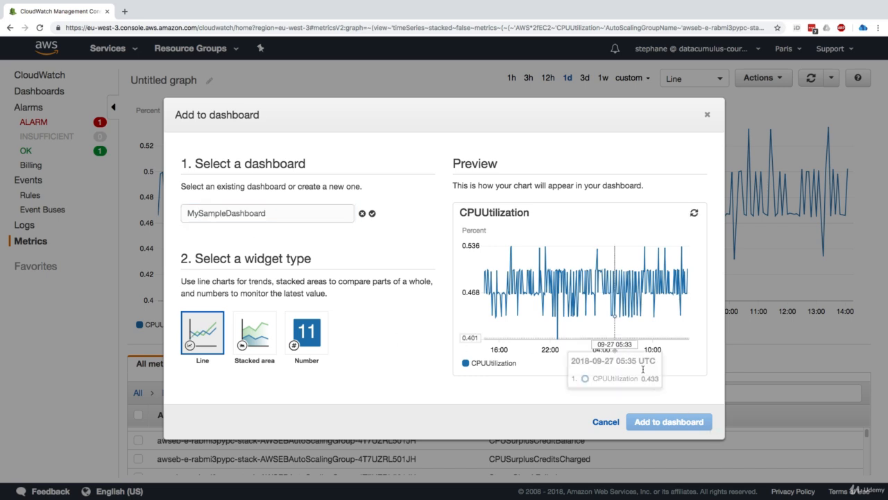
click(371, 214)
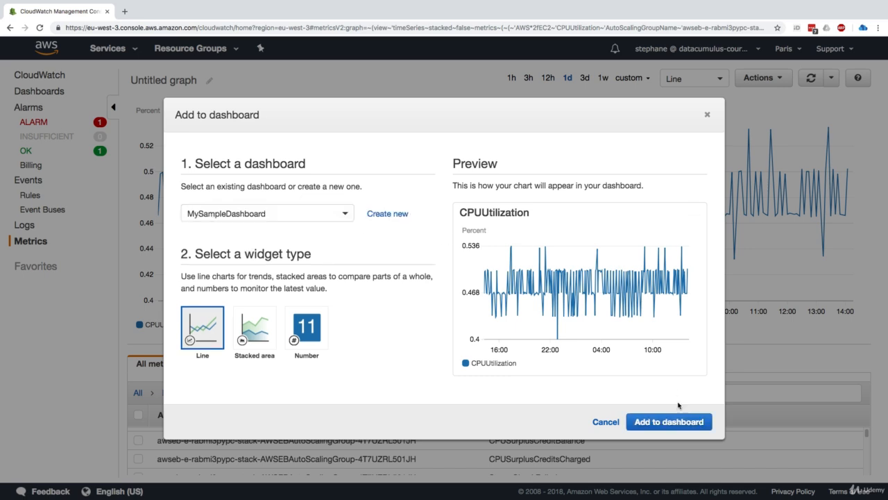
click(676, 424)
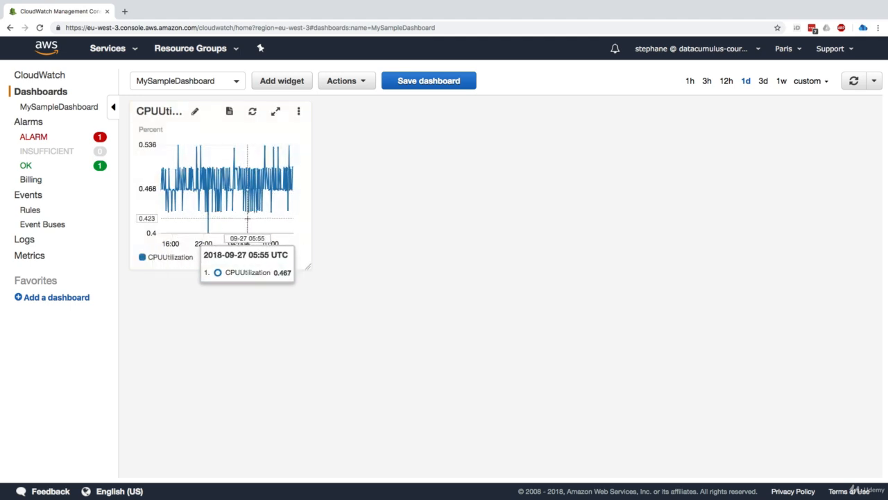
click(423, 83)
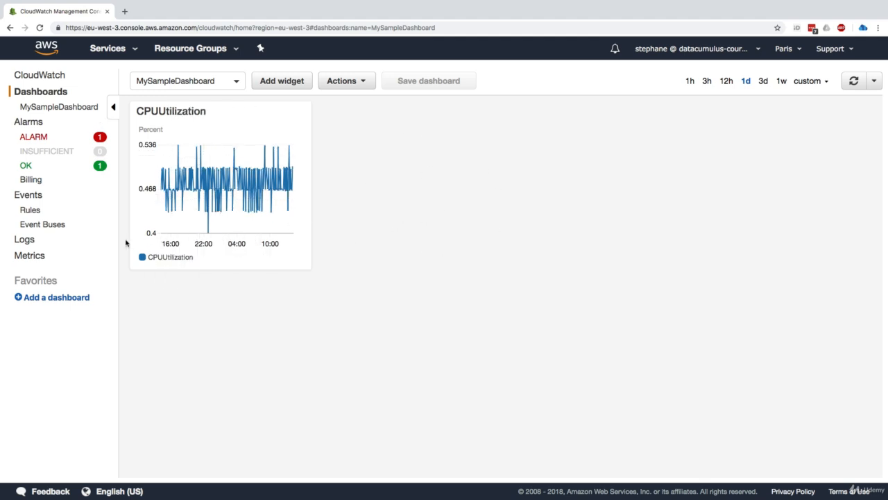
Return to the metrics browser and show all service namespaces in an enlarged list
click(37, 258)
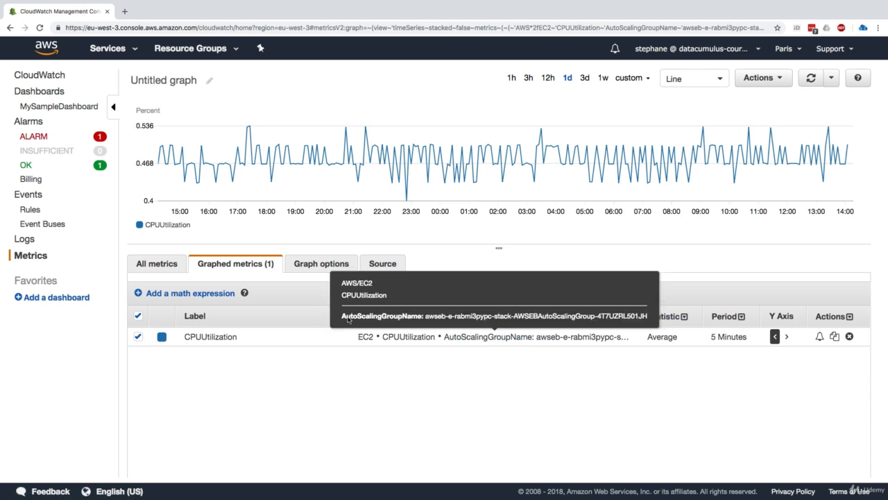
click(166, 266)
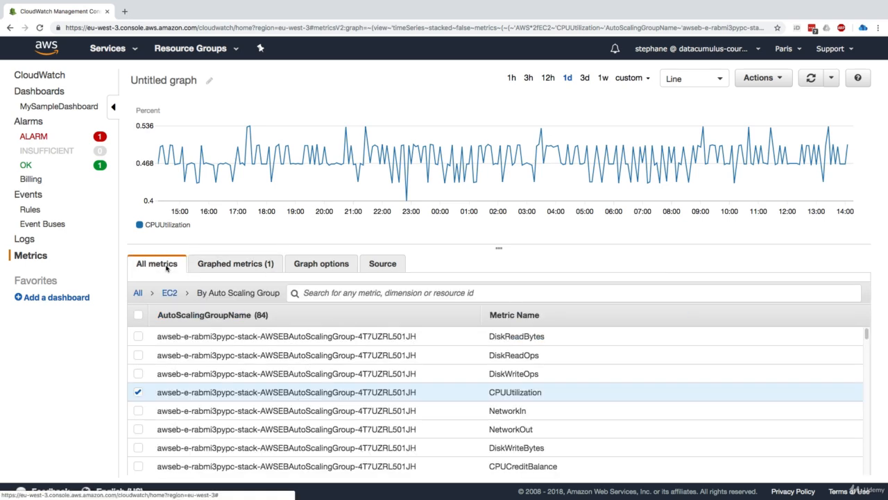
click(138, 293)
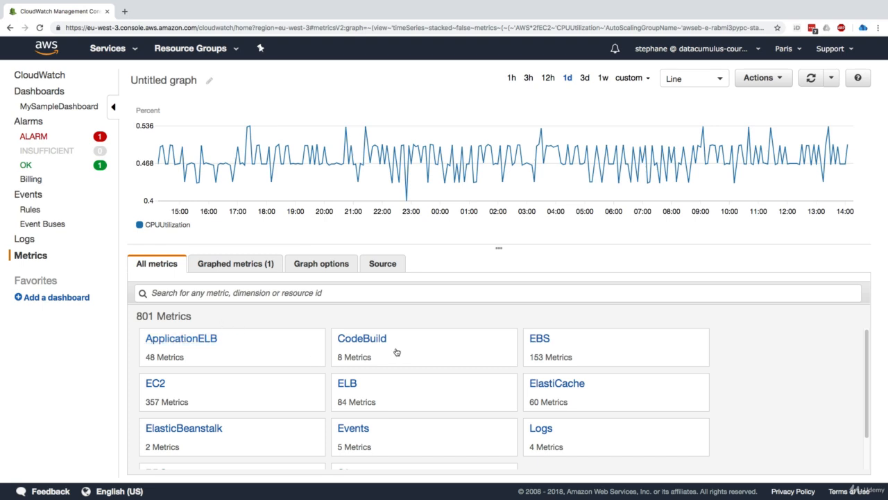
scroll(469, 373, down, 2)
scroll(452, 353, up, 2)
drag(492, 245, 499, 207)
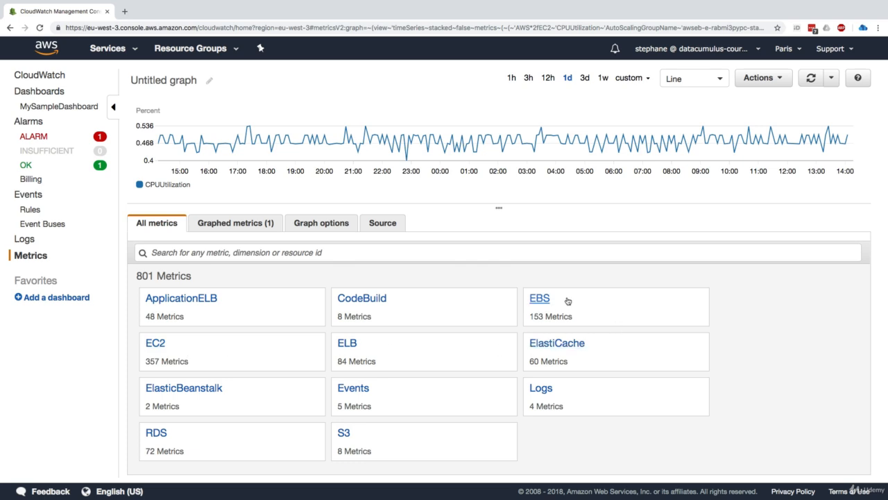
Review the CodeBuild account metrics and the metrics by project, and go back to all namespaces
click(390, 317)
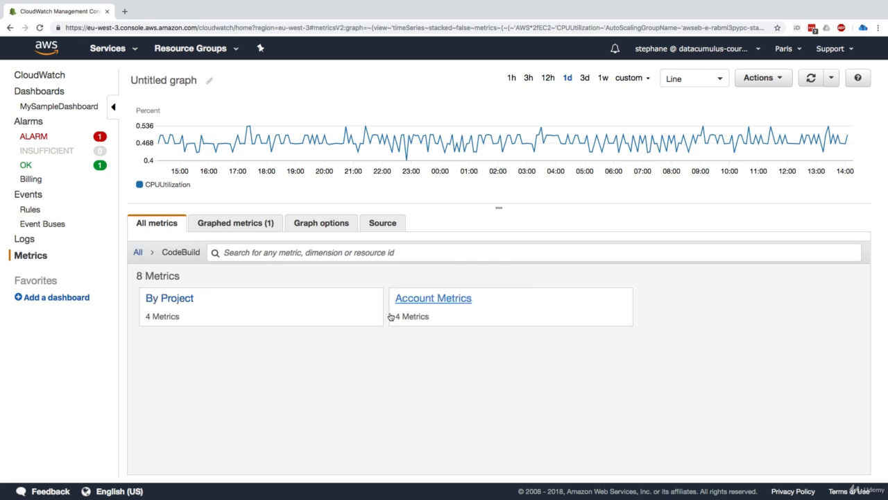
click(450, 315)
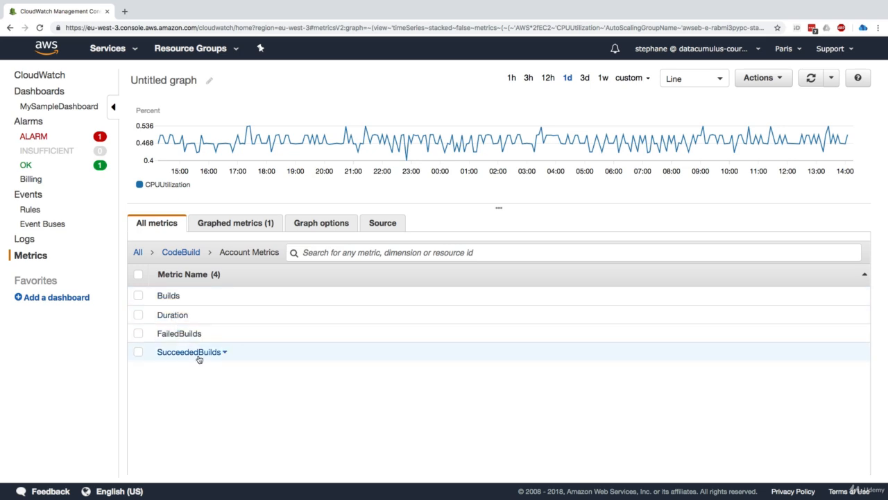
click(179, 253)
click(208, 303)
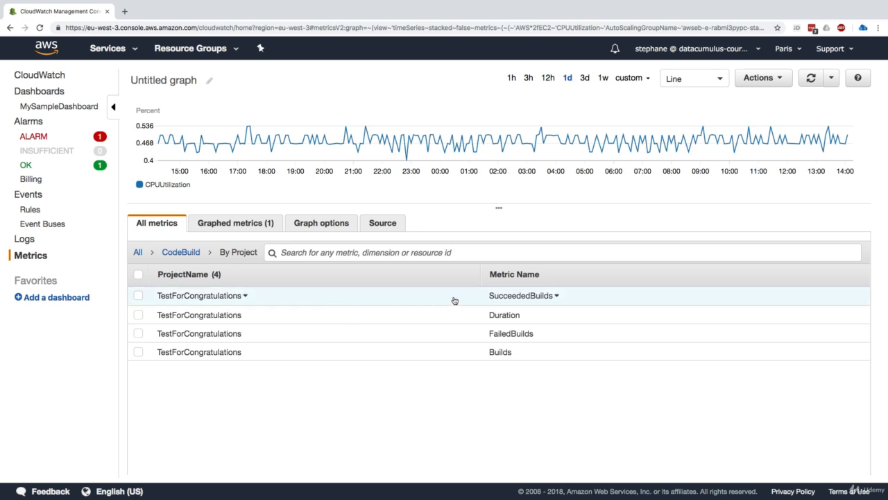
click(179, 252)
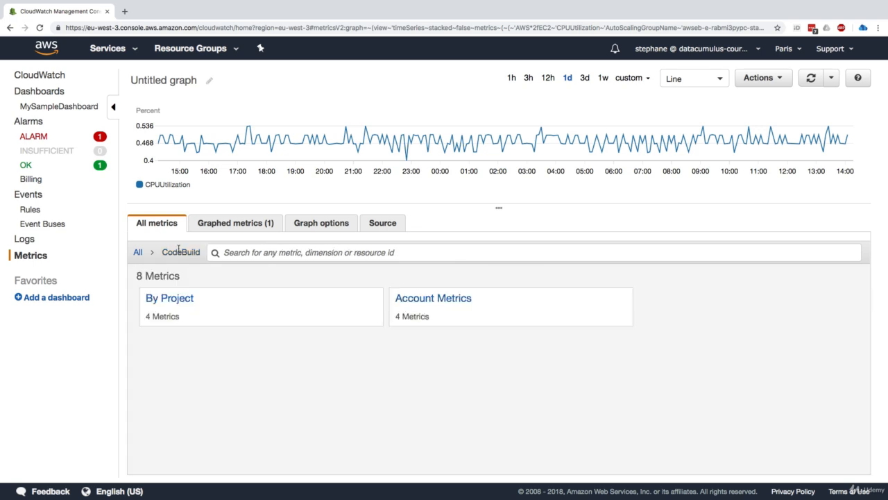
click(139, 253)
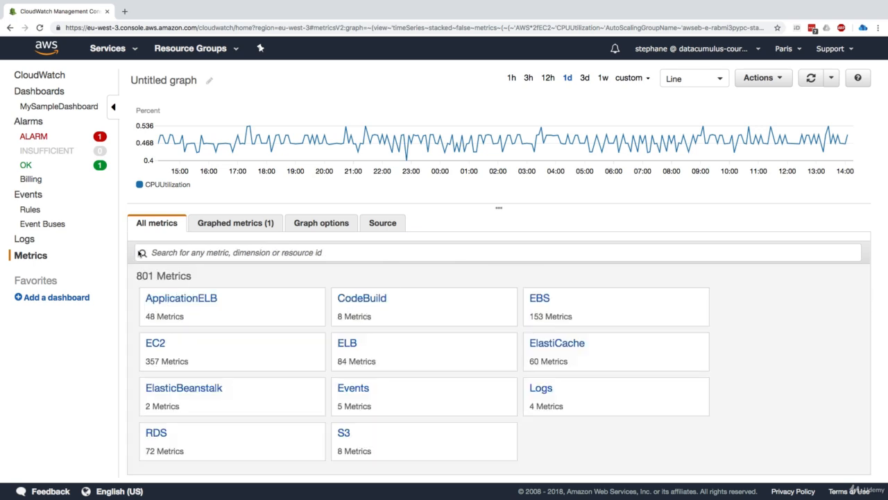
Examine the graph options, including axis settings and horizontal and vertical annotations, and go back to all metrics
click(235, 223)
click(321, 223)
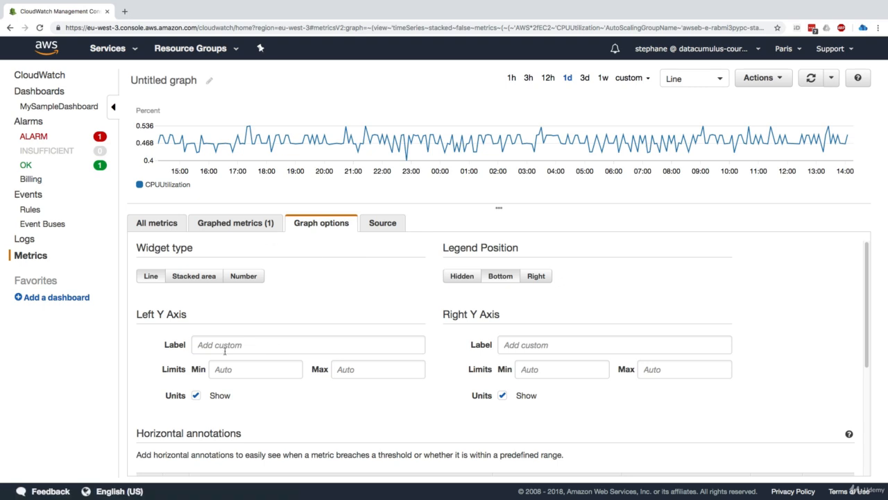
scroll(359, 315, down, 5)
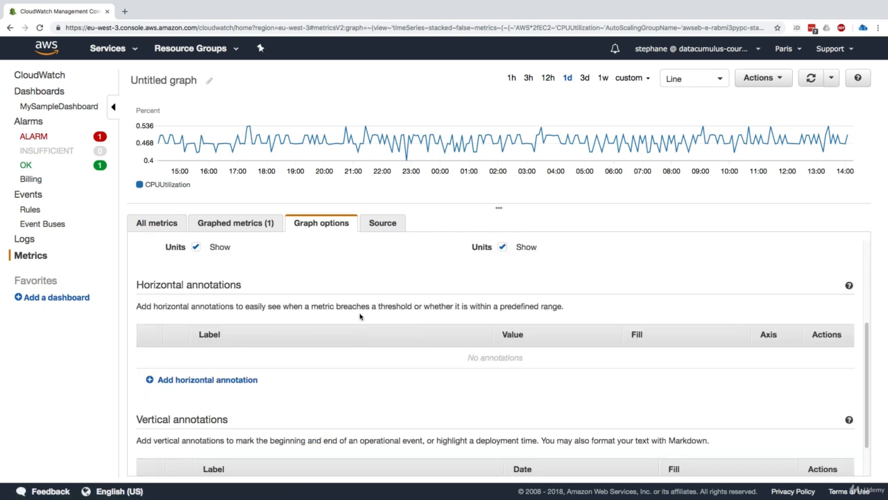
click(157, 223)
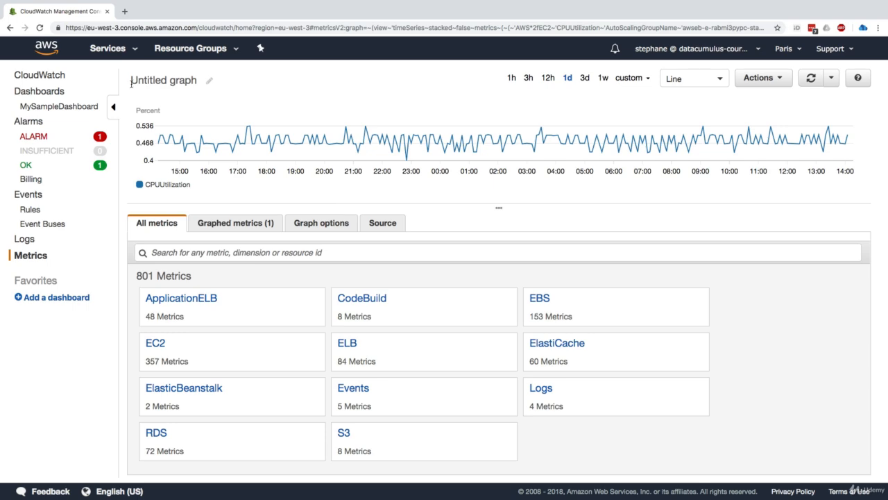
Open the EC2 console in a new browser tab and show its Auto Scaling groups
click(113, 48)
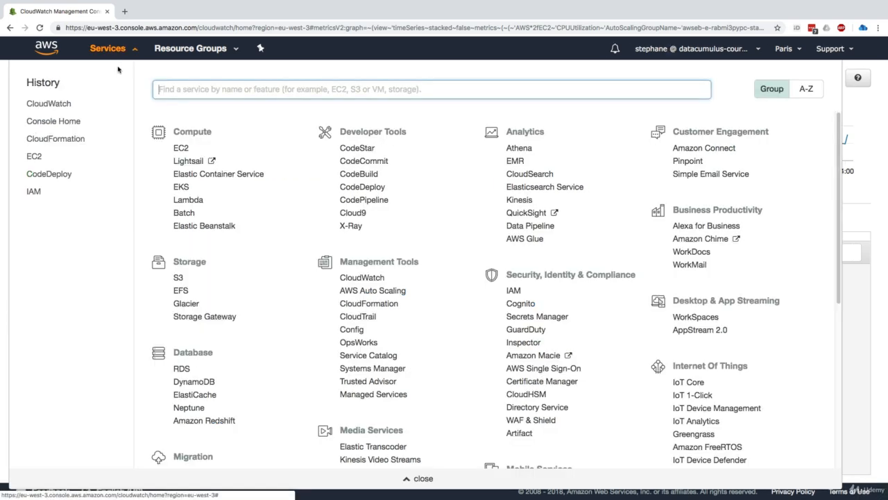
super+click(35, 156)
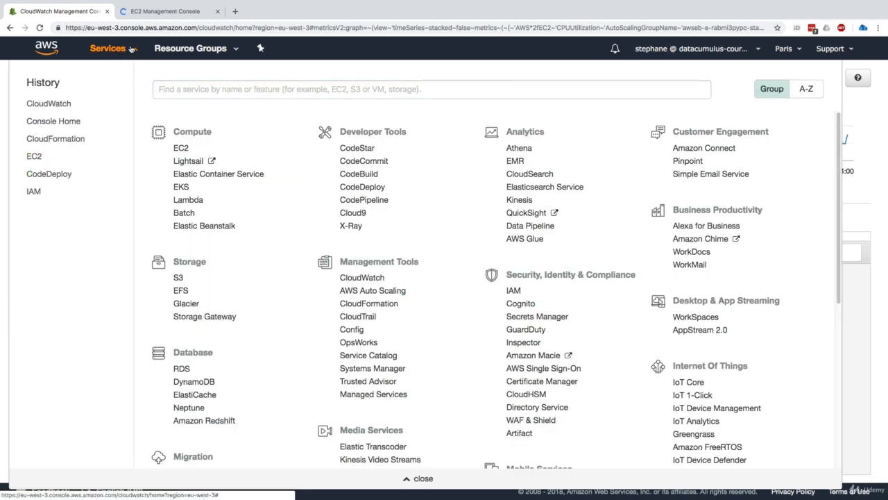
click(132, 48)
click(159, 11)
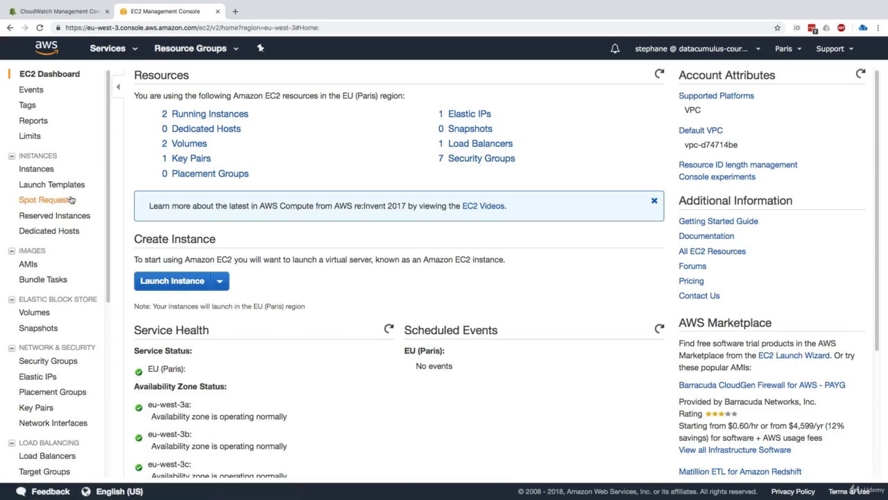
scroll(45, 358, down, 5)
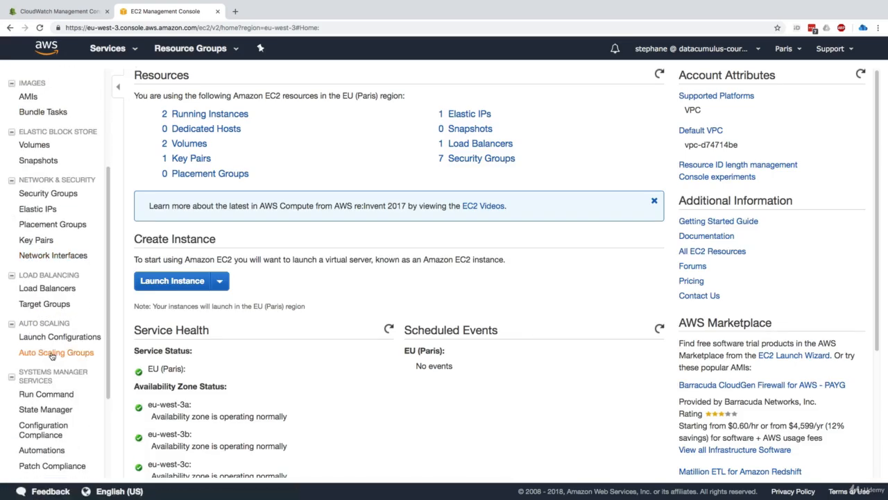
click(52, 354)
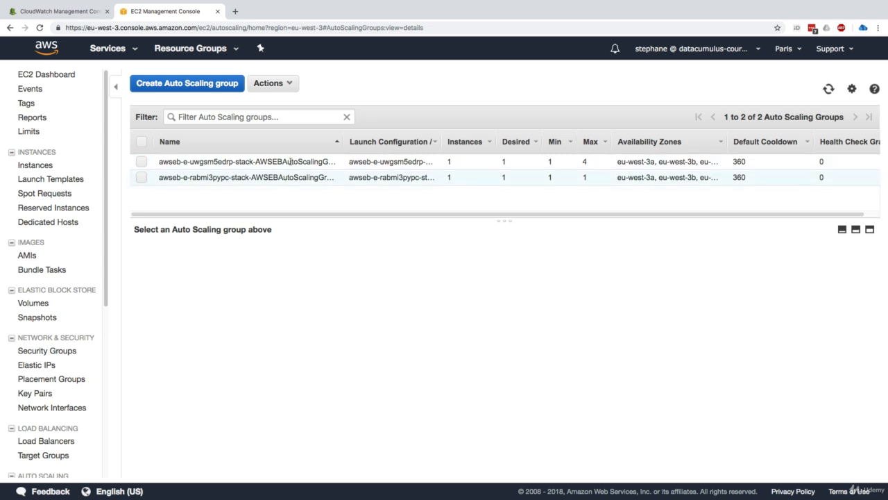
Select the awseb-e-rabmi3pypc Auto Scaling group and review its monitoring warning and group metric graphs
click(288, 177)
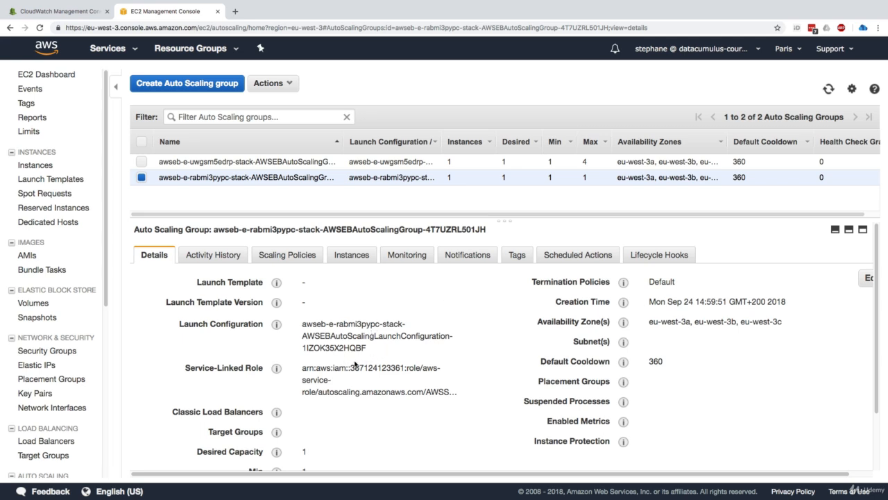
click(386, 256)
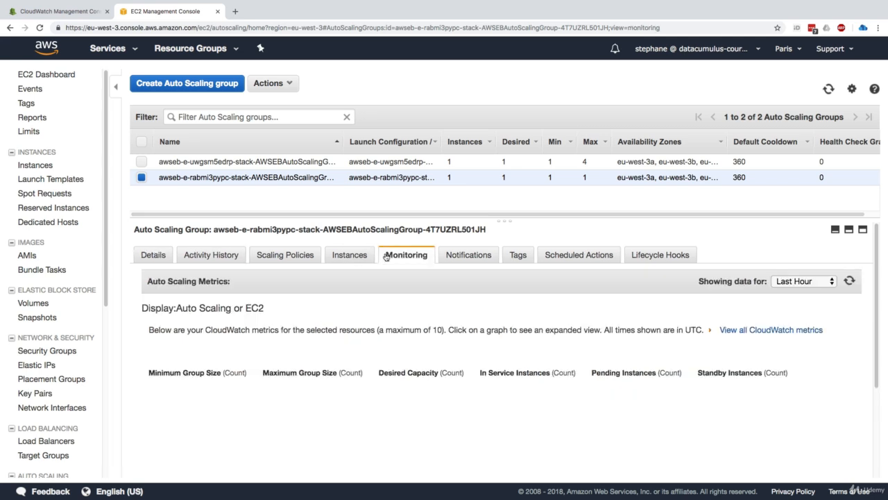
scroll(297, 372, down, 1)
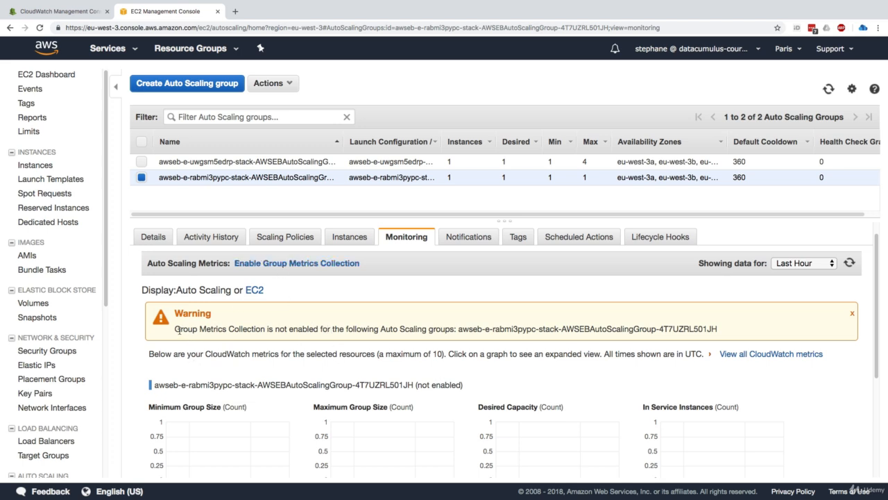
drag(179, 331, 341, 328)
click(341, 328)
scroll(354, 331, down, 5)
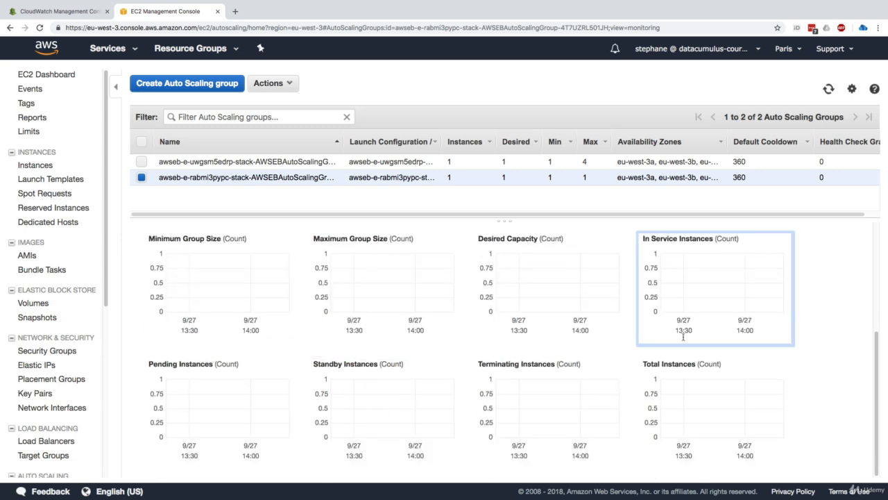
scroll(426, 392, up, 5)
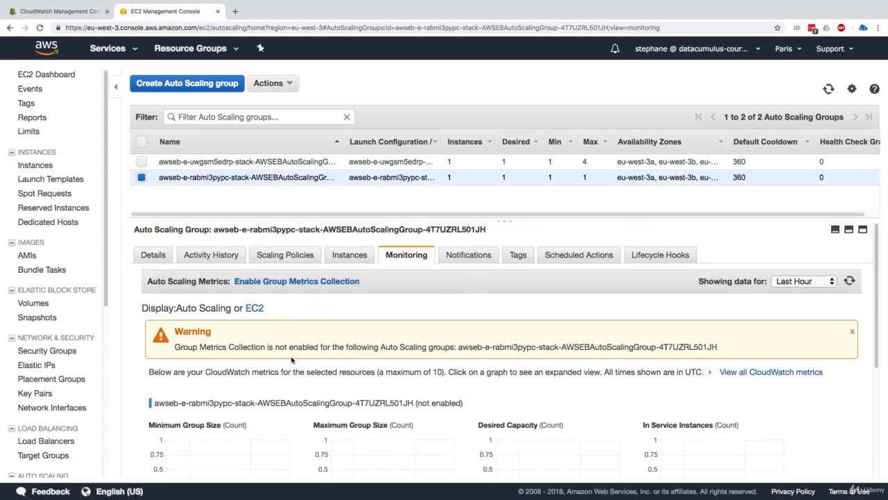
Enable group metrics collection for the selected Auto Scaling group and read the information notice
click(314, 282)
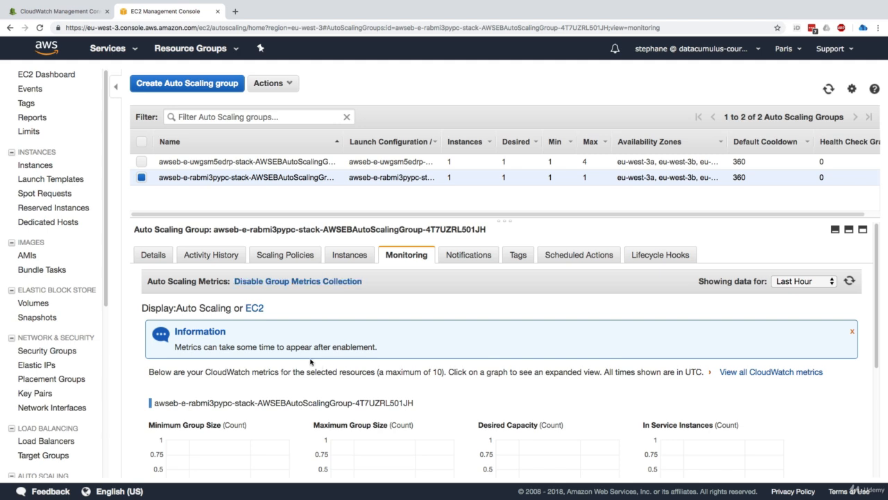
drag(232, 347, 378, 347)
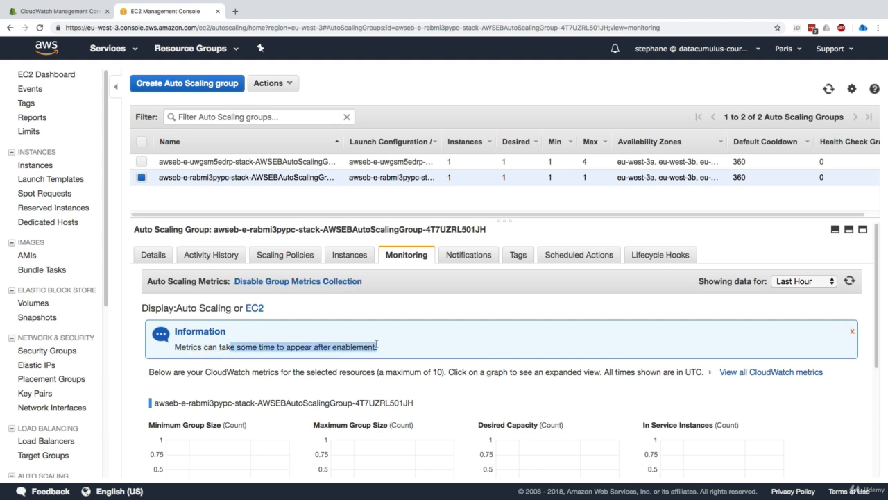
click(376, 346)
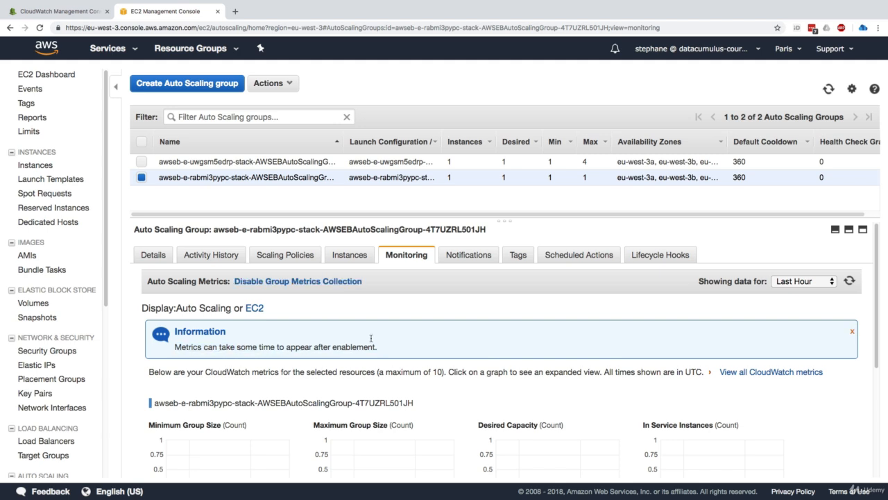
Open the Auto Scaling group's instance, enlarge its details area and show its CloudWatch monitoring graphs
click(345, 256)
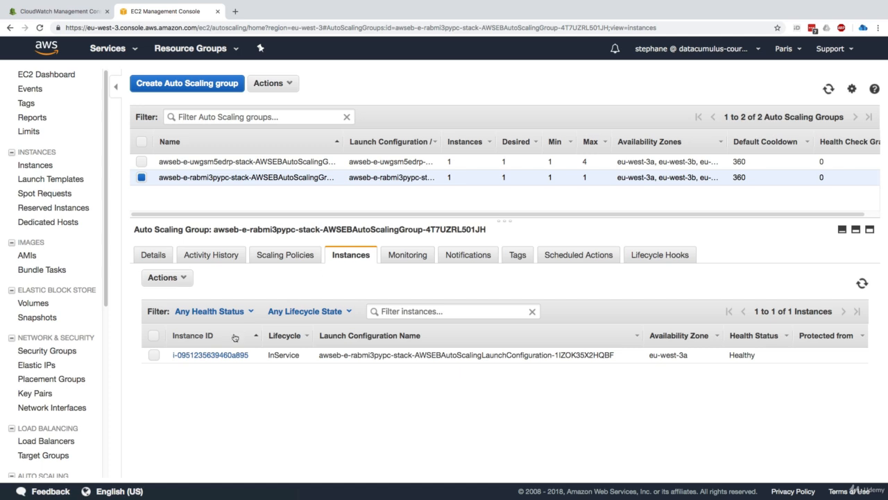
click(234, 355)
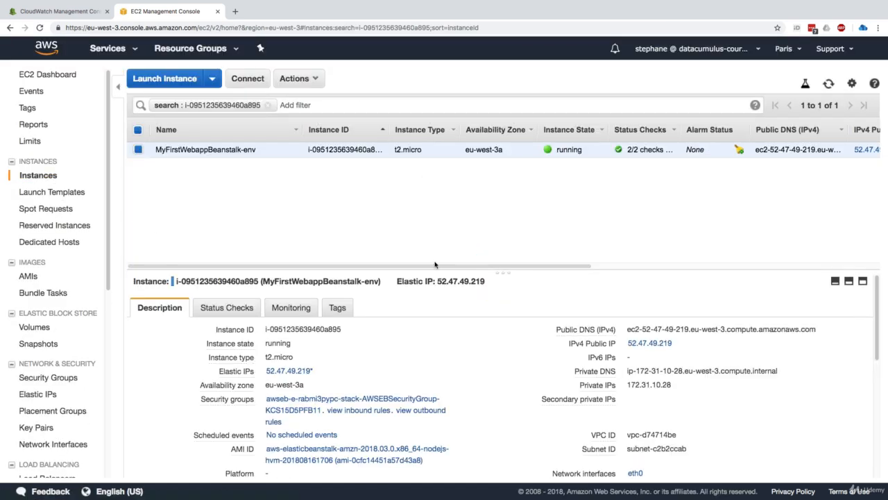
drag(442, 271, 442, 183)
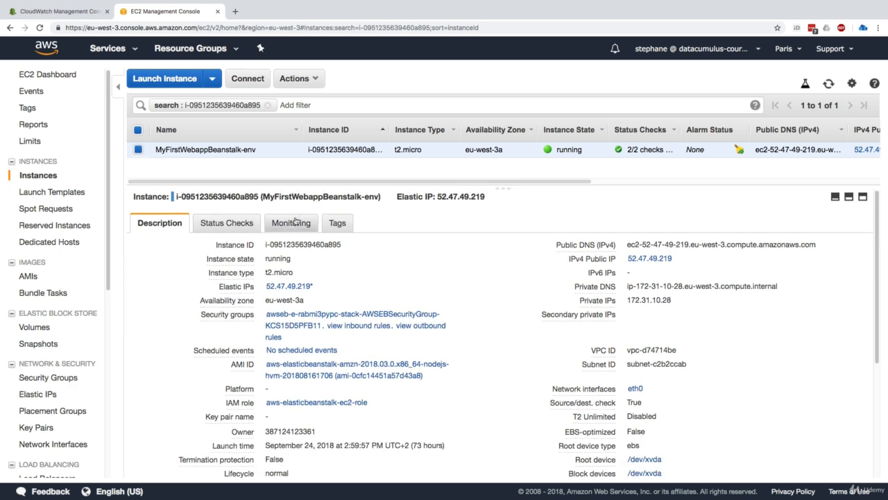
click(298, 223)
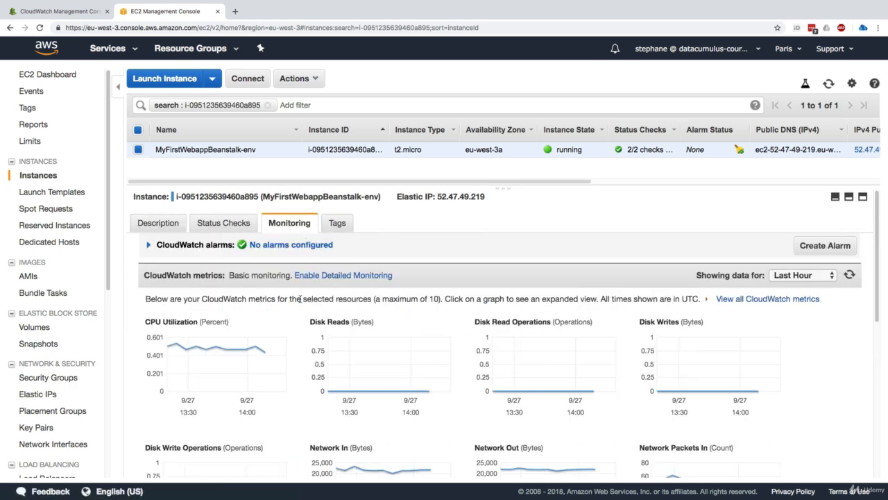
scroll(300, 298, down, 2)
Enlarge the instance's CPU Utilization graph, examine the available statistics, time ranges and periods, and close the graph
click(215, 319)
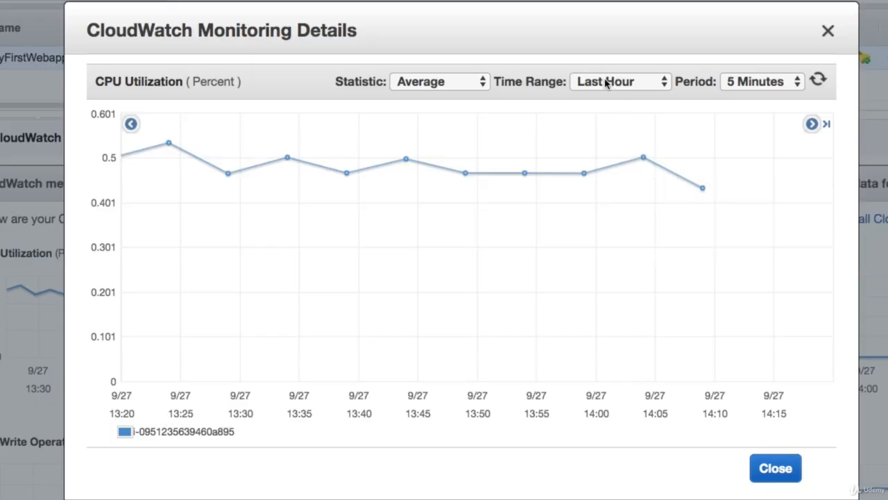
click(463, 82)
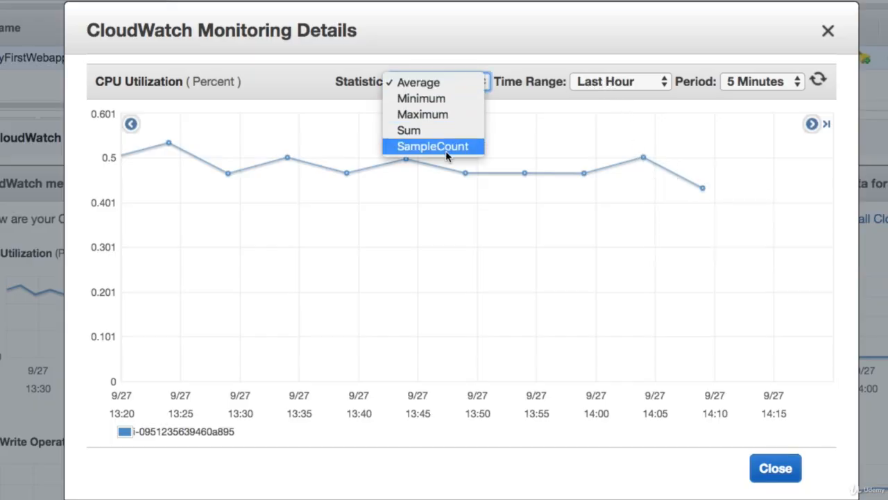
click(663, 80)
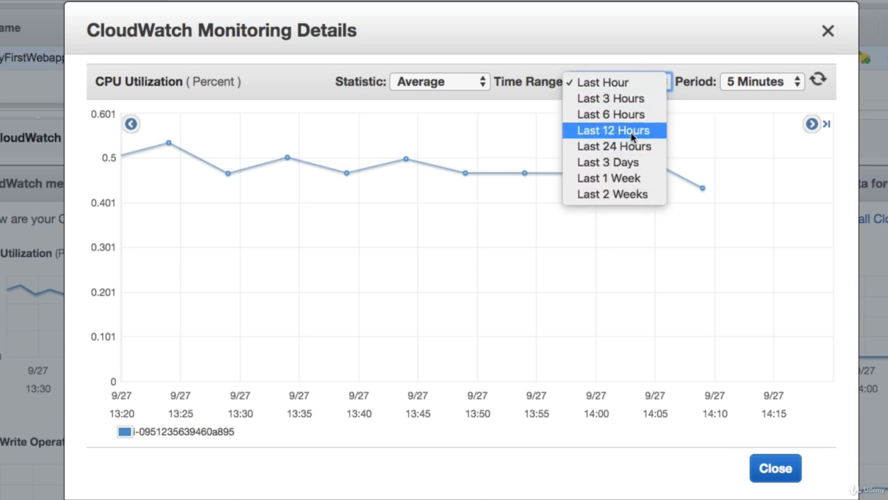
click(723, 89)
click(746, 82)
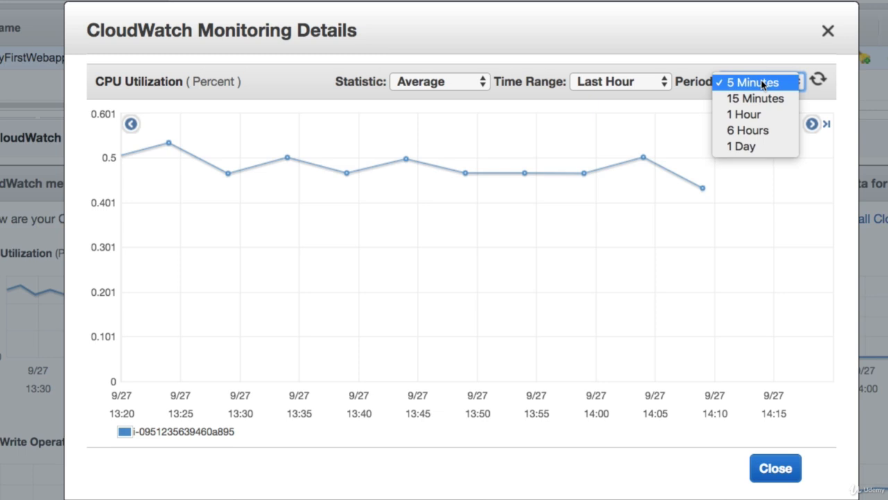
click(694, 103)
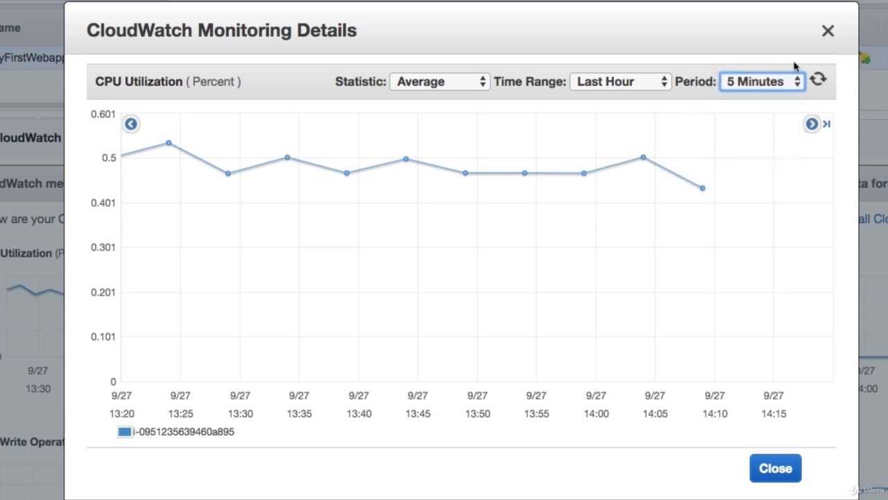
click(828, 30)
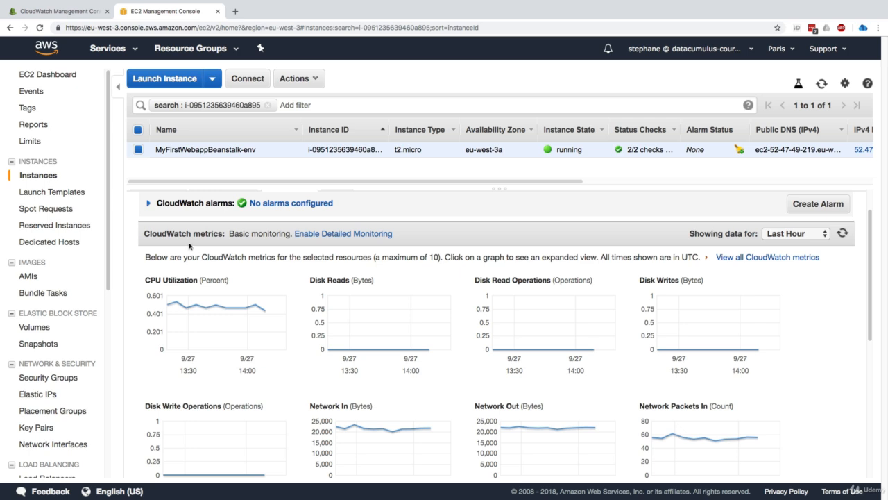
Review the instance's basic monitoring status and enable detailed monitoring at 1-minute frequency for MyFirstWebappBeanstalk-env
drag(143, 232, 282, 231)
click(288, 233)
click(313, 235)
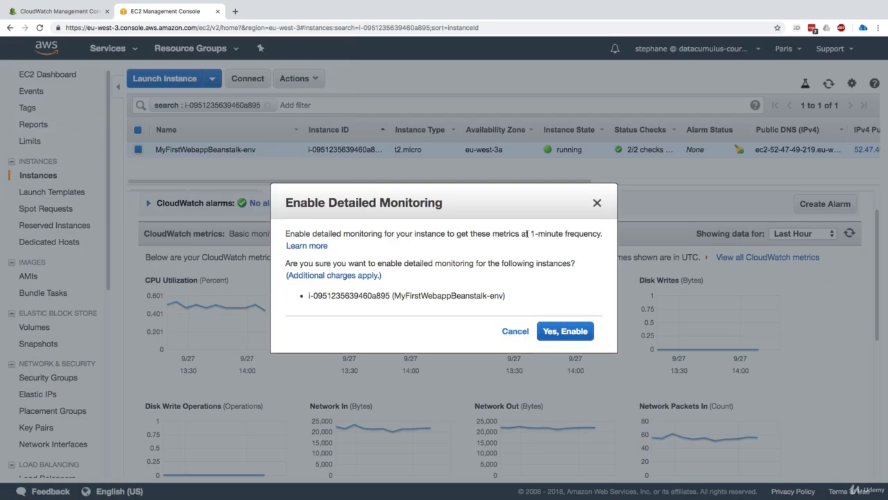
drag(528, 233, 562, 234)
click(562, 235)
drag(400, 263, 498, 264)
click(485, 278)
drag(343, 295, 440, 296)
click(457, 296)
click(555, 331)
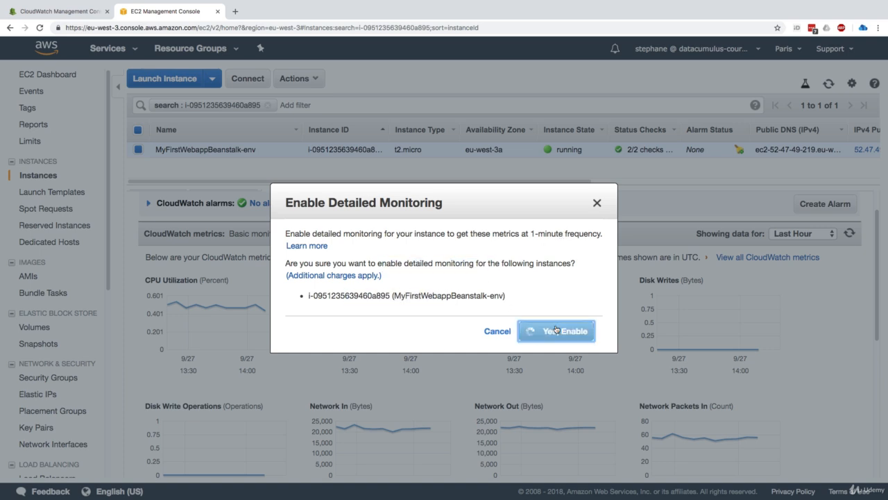
click(552, 298)
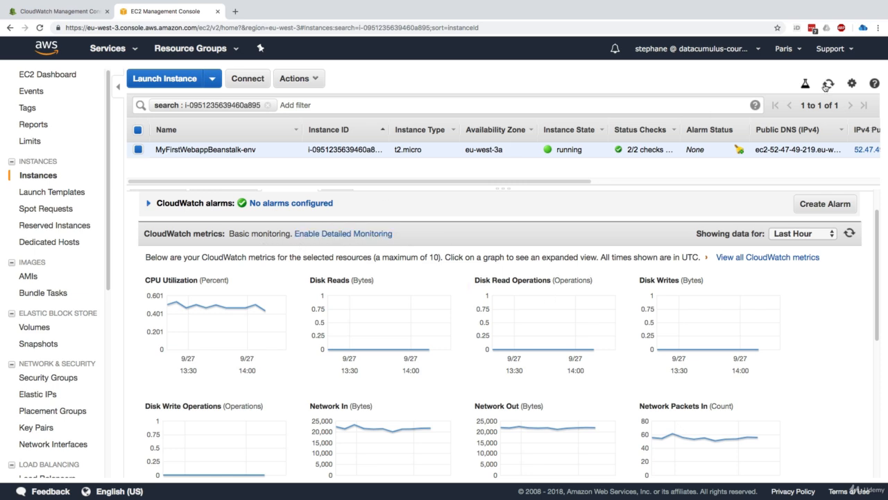
Reload the instance page and check the monitoring level listed with its CloudWatch metrics
scroll(357, 237, up, 2)
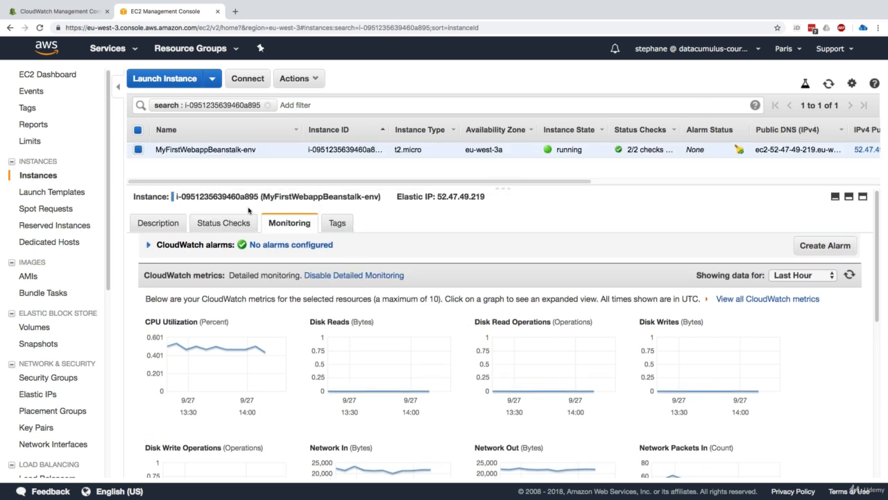
key(super+r)
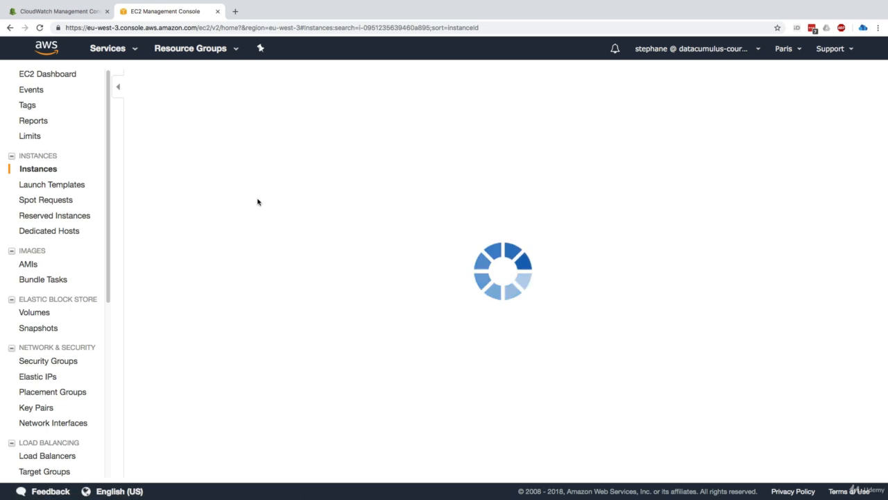
click(291, 223)
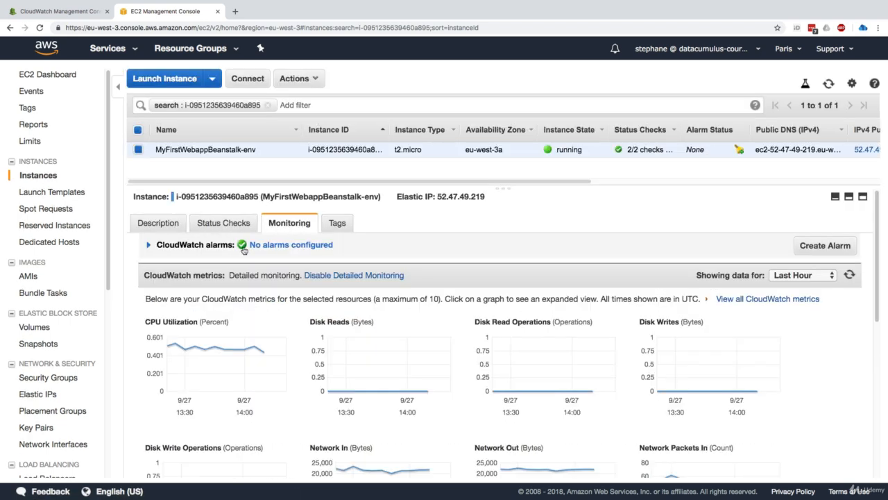
drag(143, 275, 300, 276)
click(292, 274)
Enlarge the CPU Utilization graph, check the period choices keeping 1 Minute, close it and return to the CloudWatch metrics page
click(268, 352)
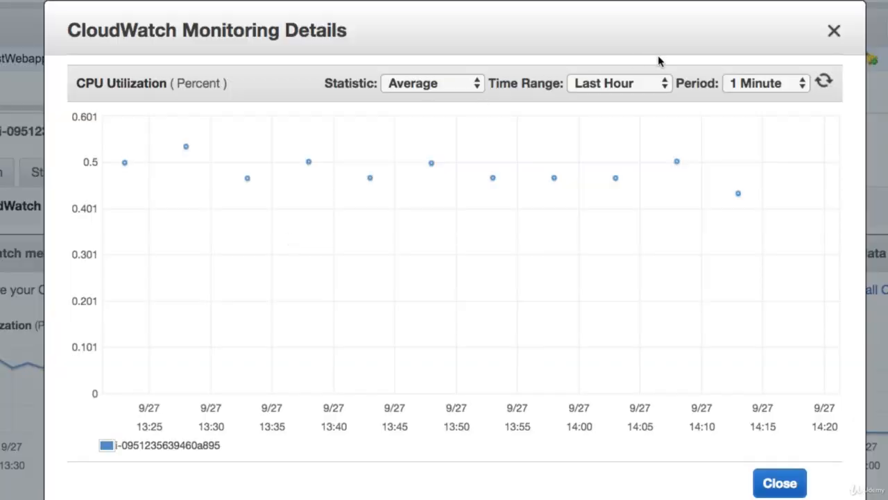
click(659, 168)
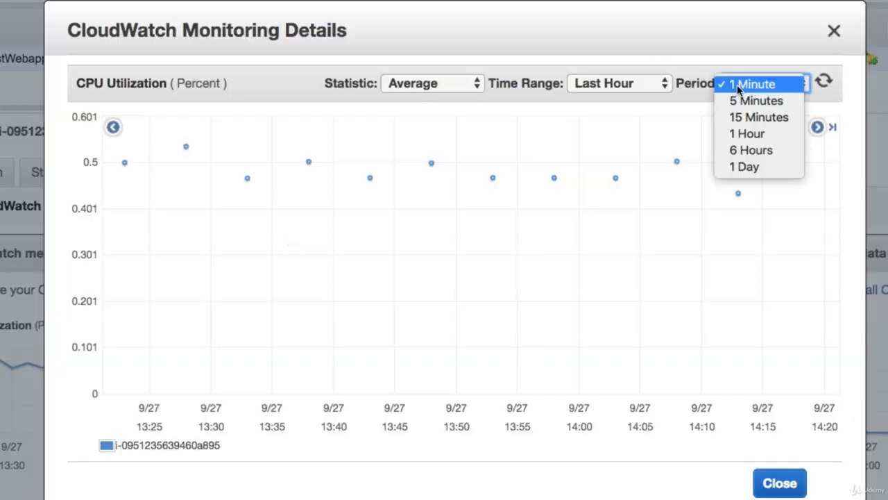
click(740, 88)
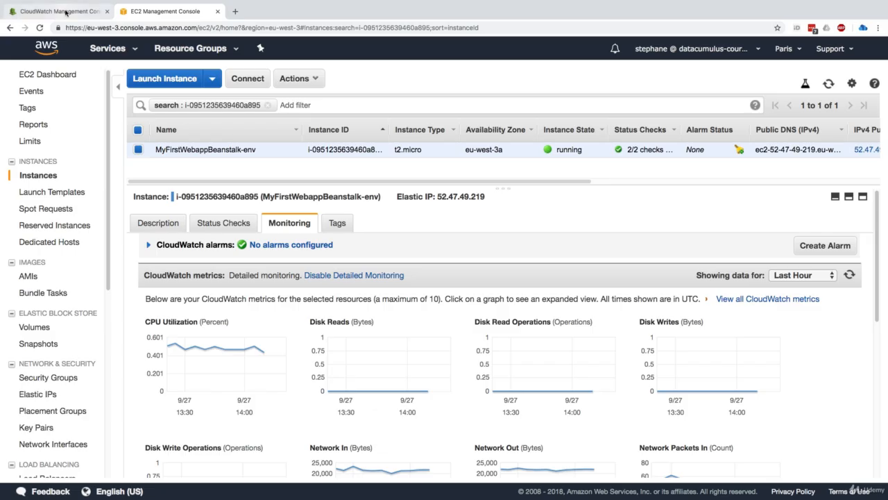
click(65, 11)
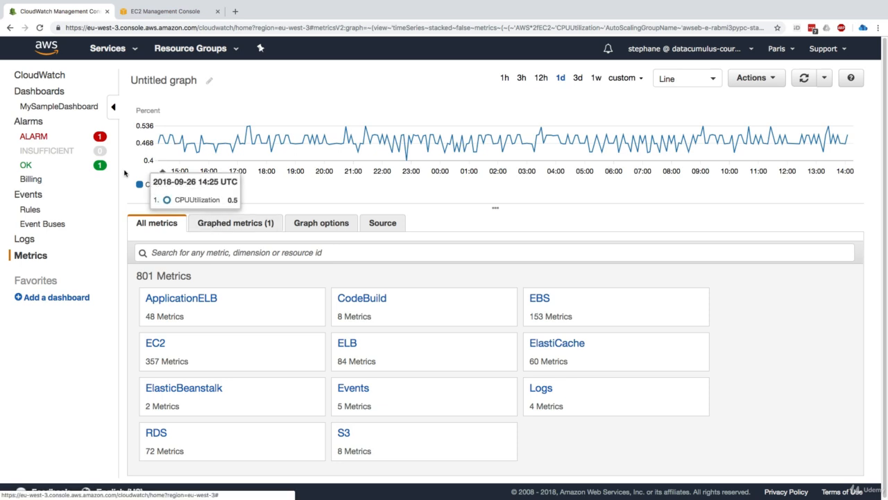